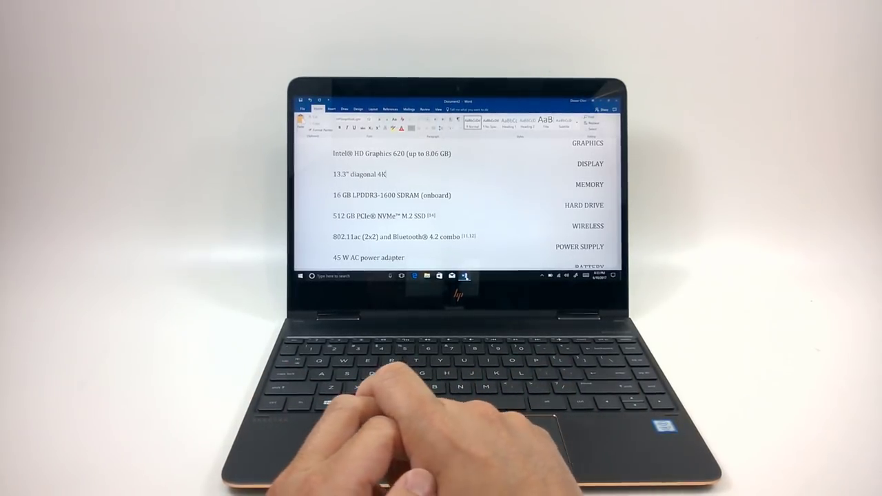
scroll(455, 207, "up", 1)
scroll(455, 207, "down", 1)
scroll(455, 207, "down", 1)
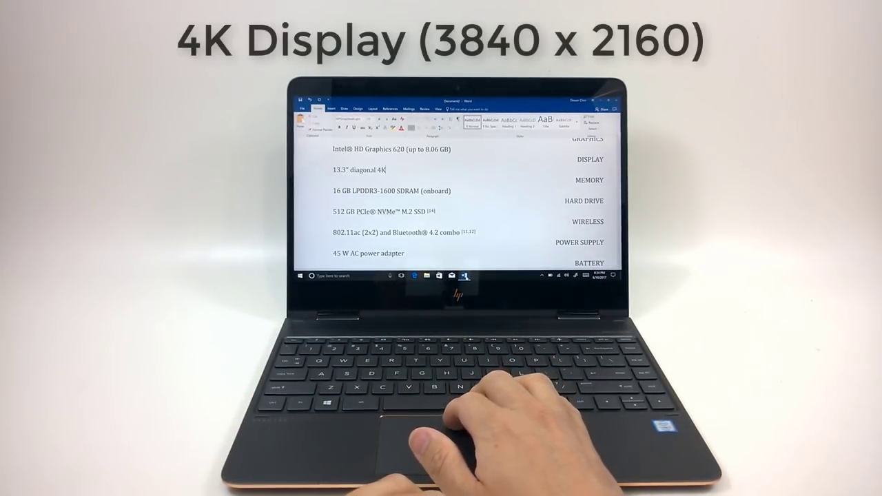
scroll(455, 199, "down", 1)
scroll(455, 200, "down", 1)
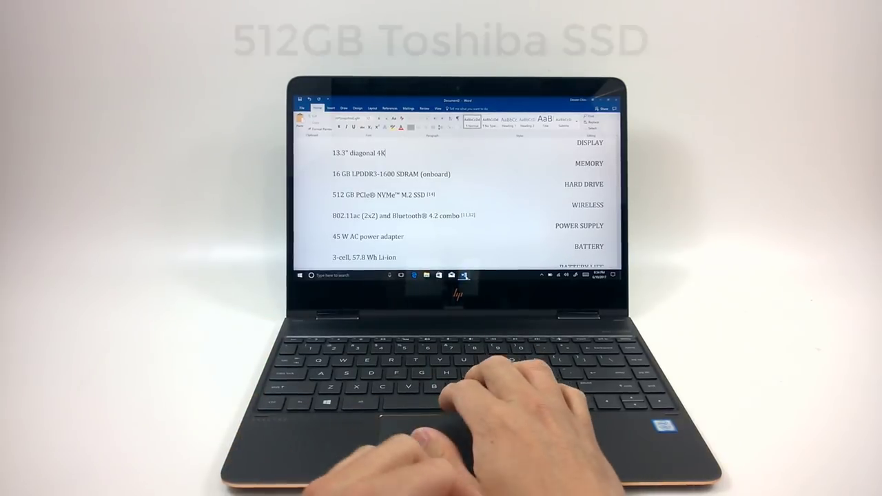
scroll(455, 207, "down", 1)
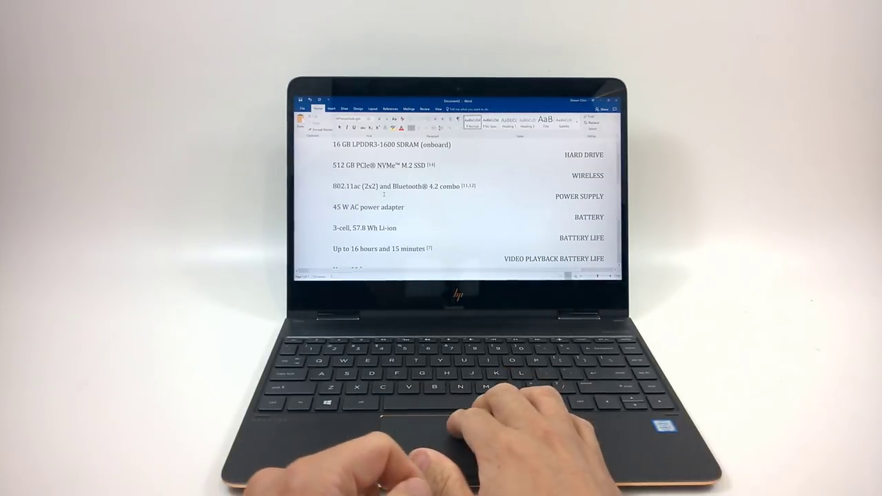
scroll(384, 195, "down", 1)
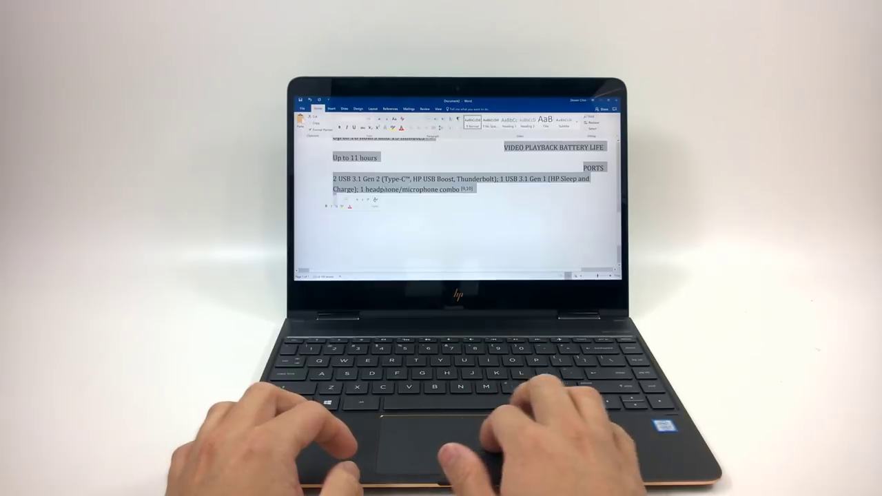
Step: Deselect the spec-sheet text before starting the fresh blank document
key("Right")
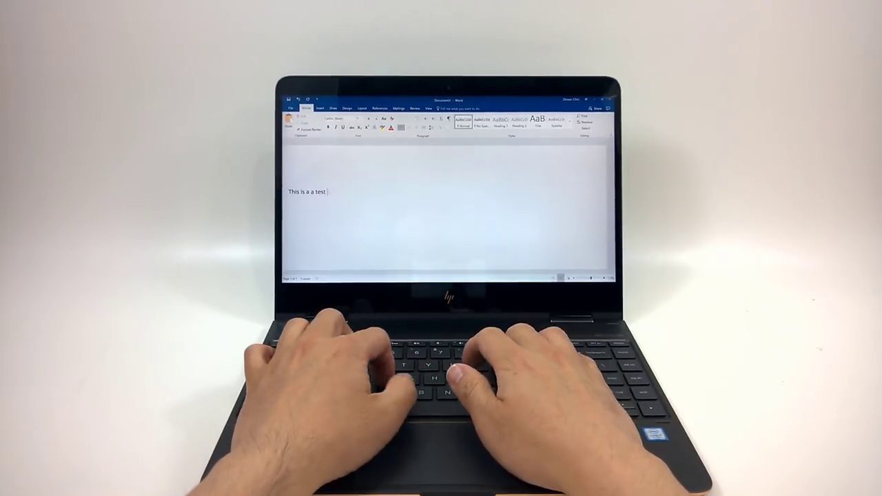
type("f the HP")
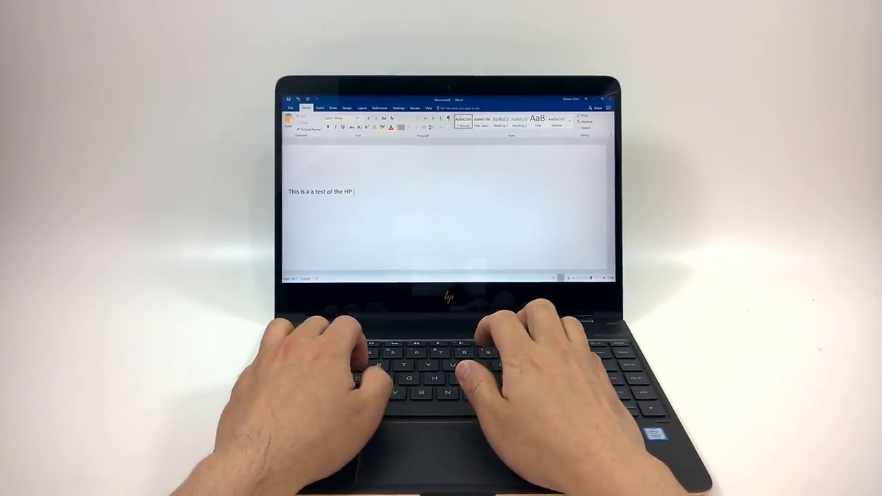
type("4")
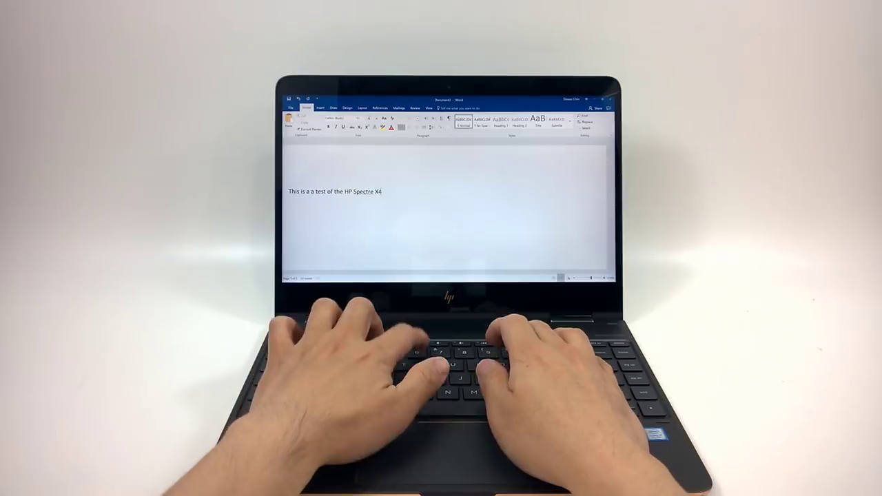
type("60")
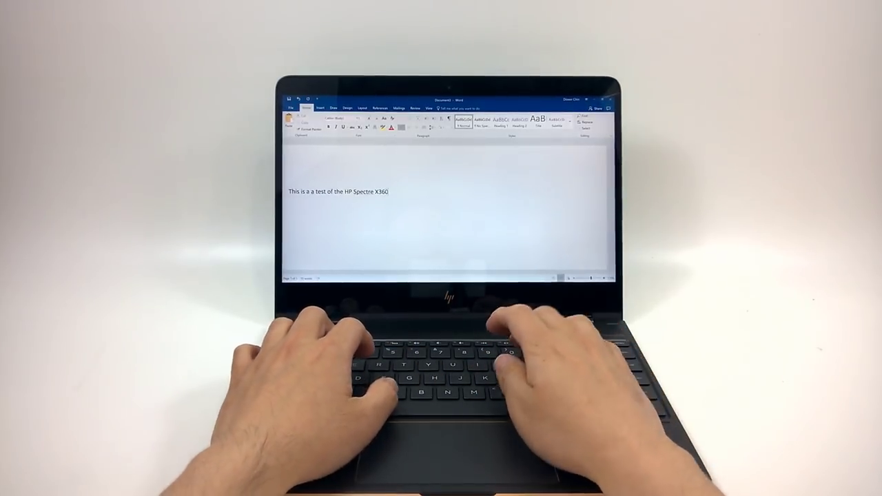
type(".")
Step: Start a second line below the HP Spectre X360 test sentence
key("Return")
type("This is")
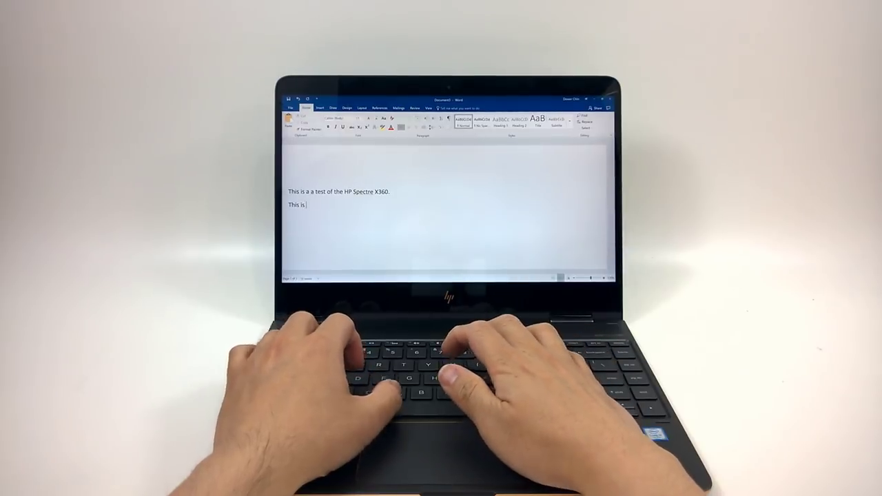
type("keyboard. Feel")
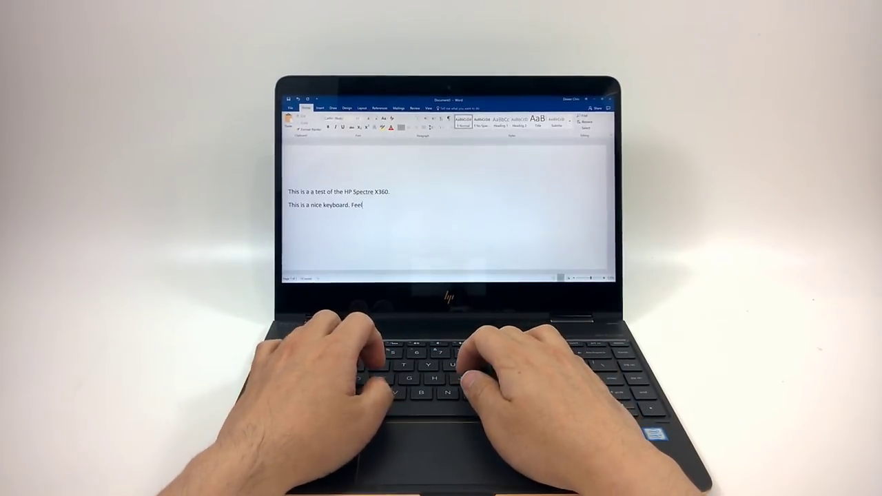
type("pretty")
type(".This feels good to type on")
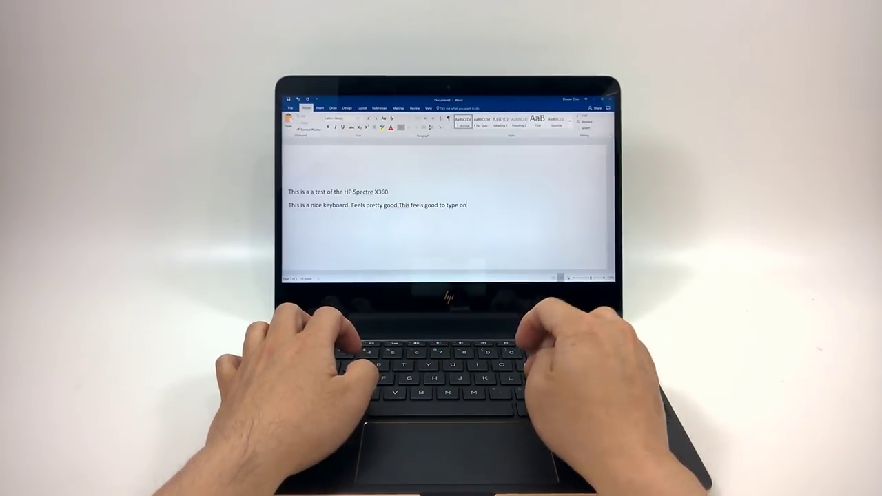
type(".")
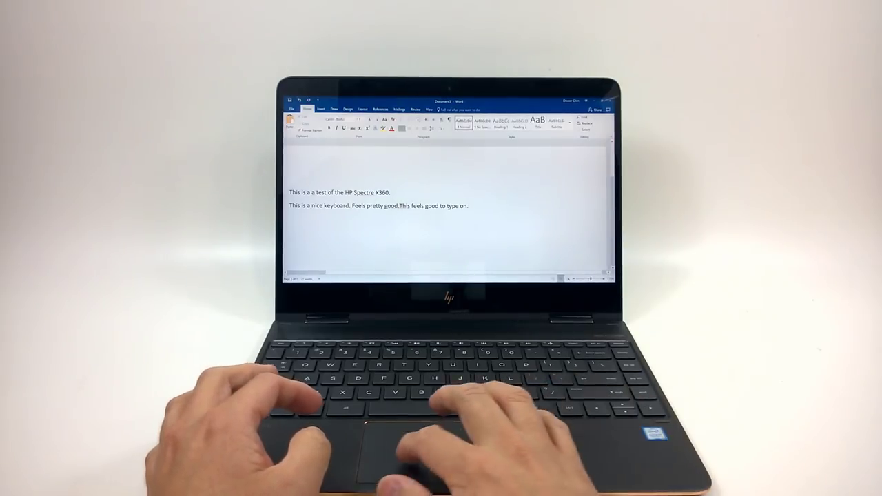
triple_click(452, 196)
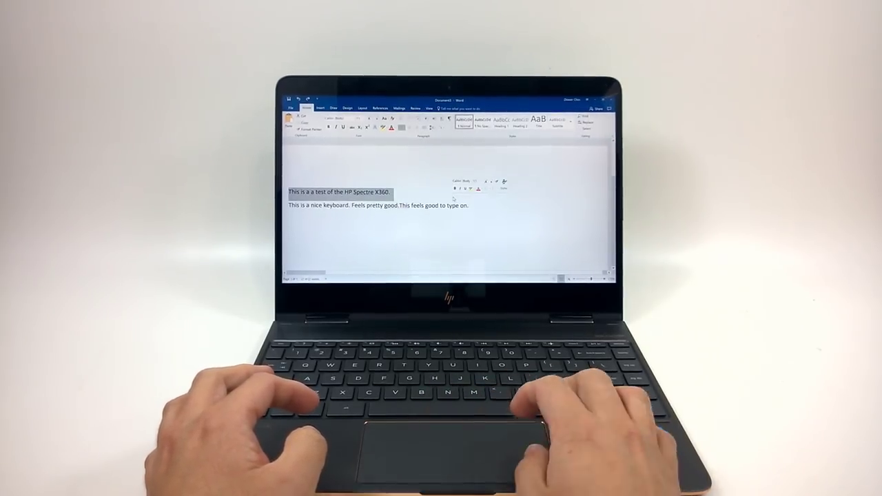
right_click(453, 200)
key("Escape")
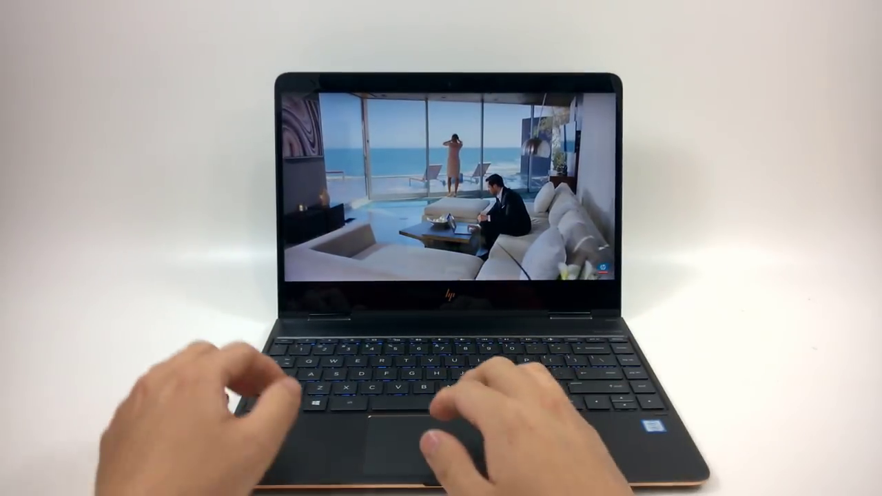
Step: Exit full-screen playback back to the commercial's YouTube watch page
key("Escape")
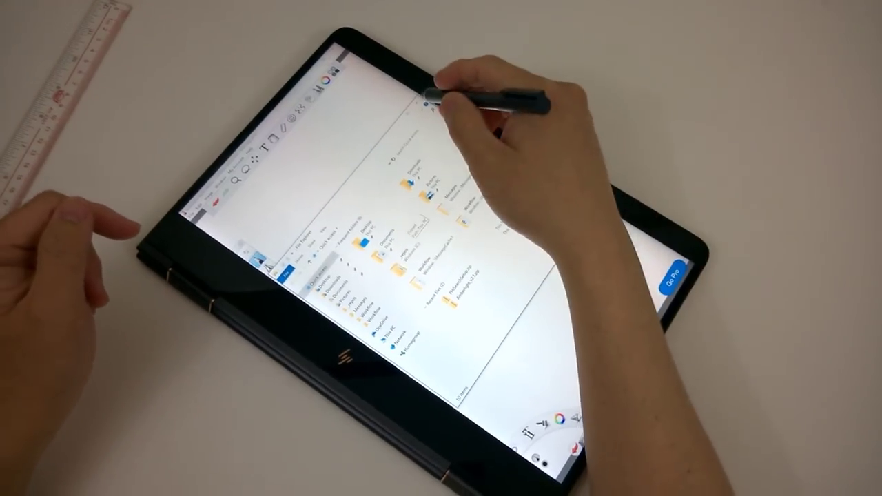
Step: Clear the file browser and add diagonal pencil lines to the small hatched grid
left_click(437, 82)
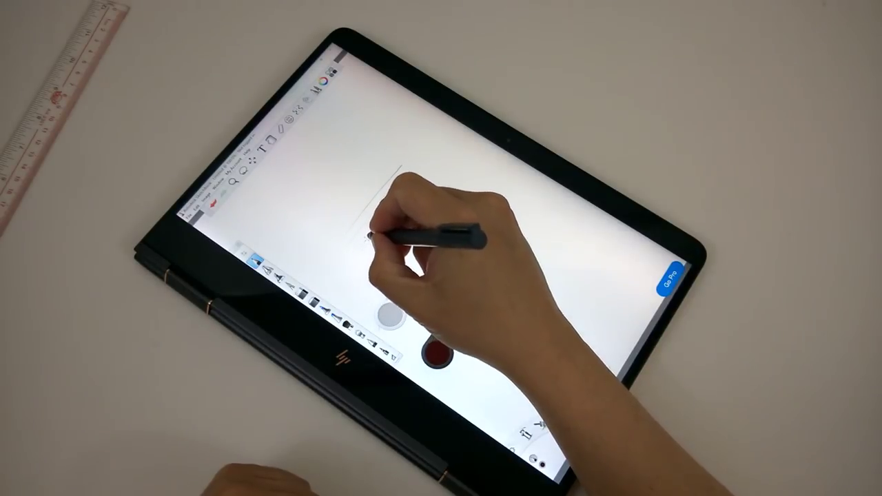
left_click_drag(417, 178, 376, 235)
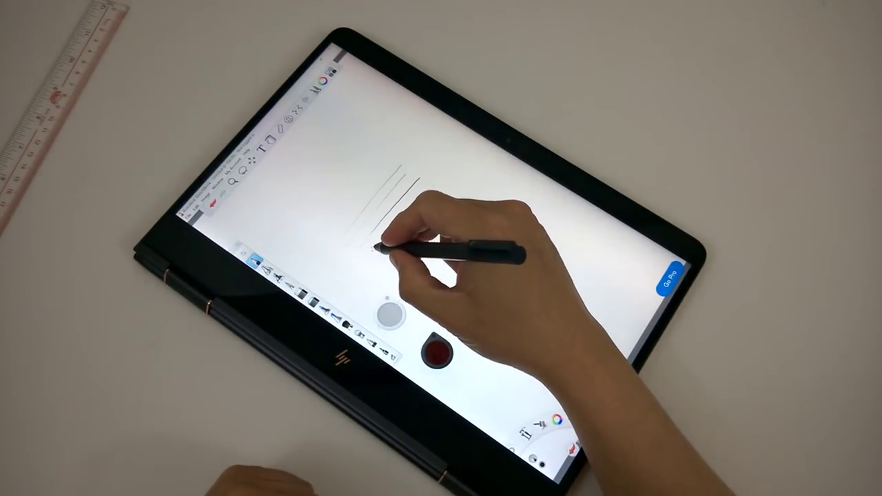
left_click_drag(424, 178, 395, 238)
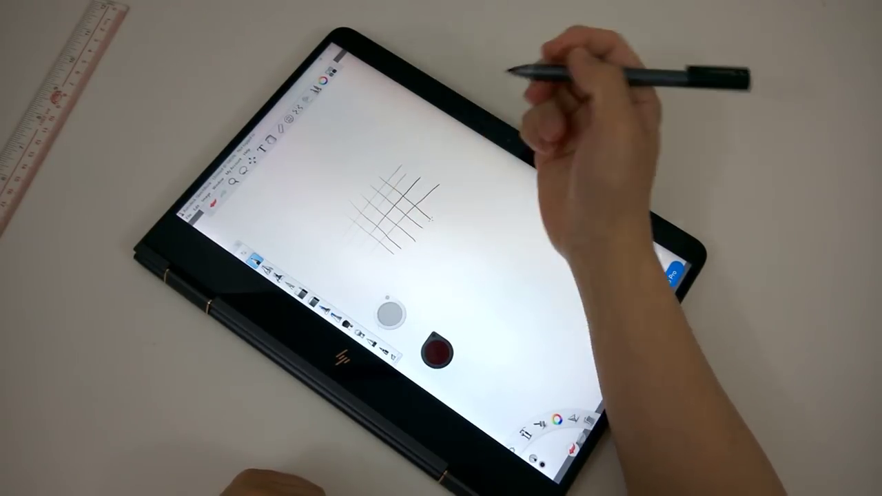
Step: Bring up the colour puck to pick red for the second grid
left_click(436, 350)
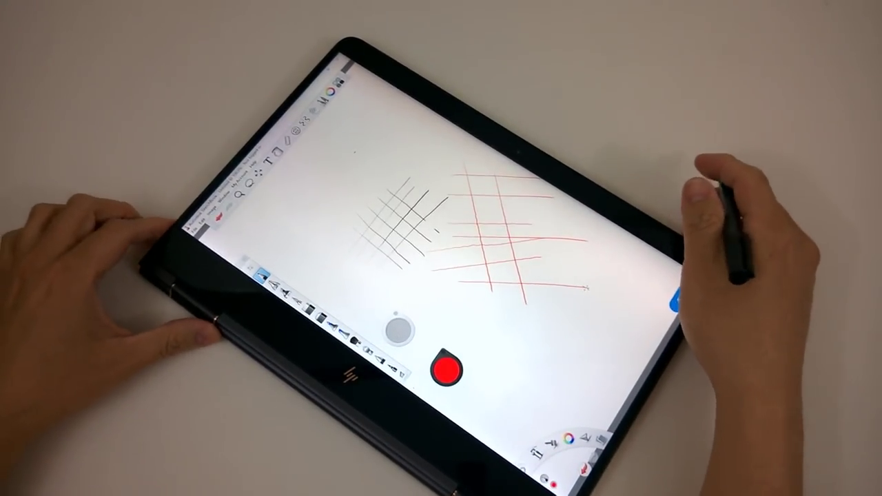
Step: Discard the current drawing for a new blank sketch and choose blue from the colour puck
left_click(205, 201)
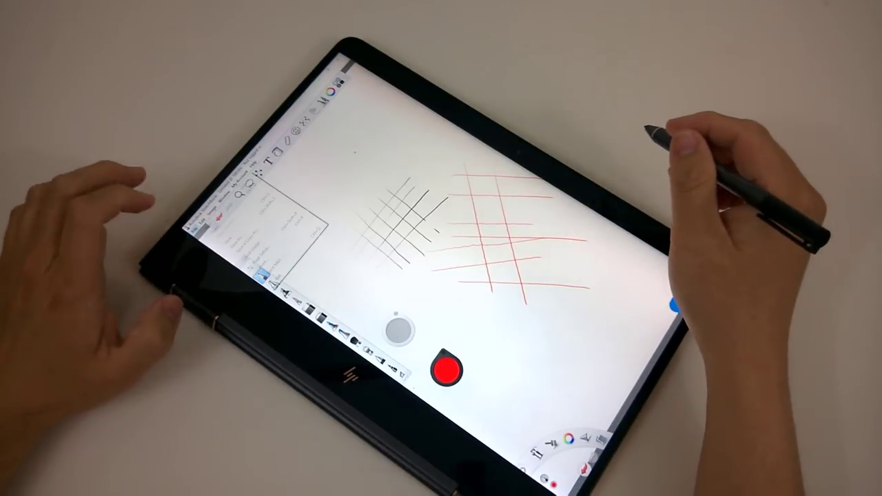
left_click(206, 219)
left_click(441, 275)
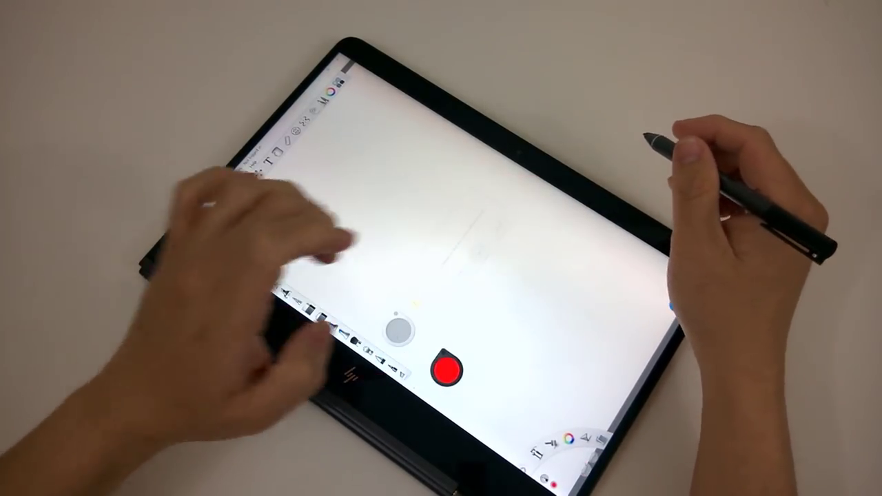
left_click(447, 373)
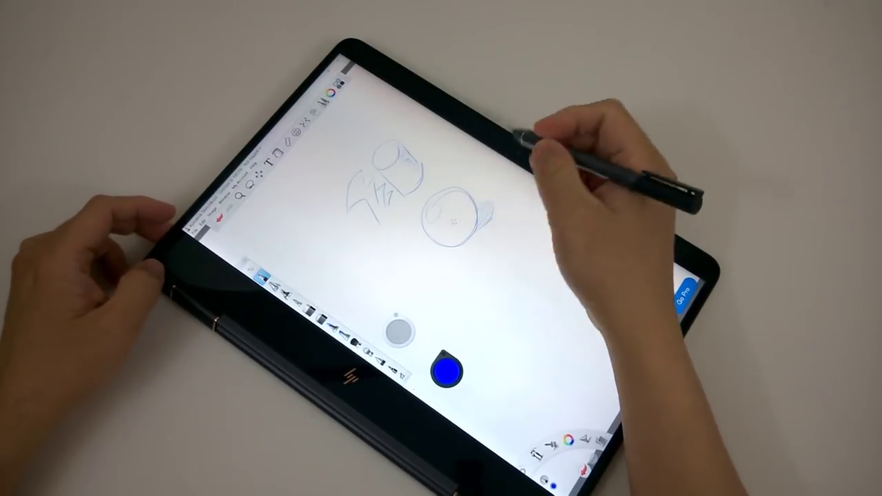
Step: Draw blue angular strokes, a swoosh, a curl and diagonal strokes around the circle
mouse_move(403, 257)
left_mouse_down()
mouse_move(390, 276)
mouse_move(430, 272)
left_mouse_up()
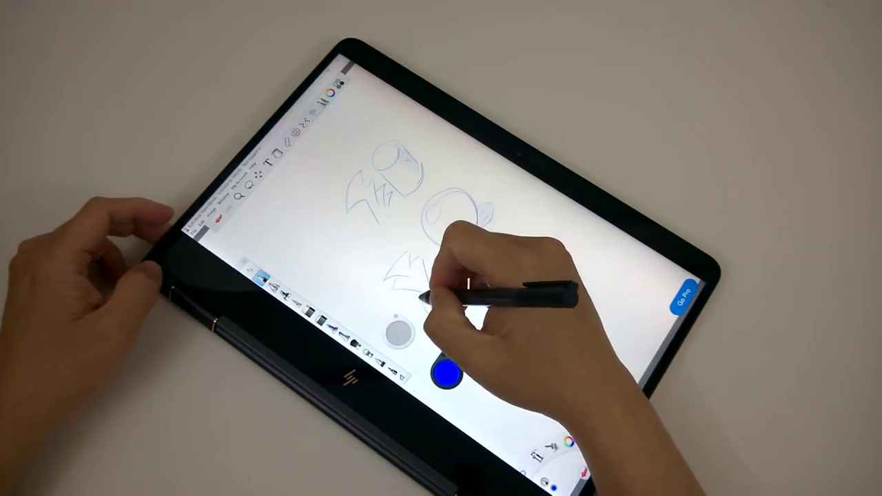
left_click_drag(424, 293, 448, 313)
left_click_drag(441, 275, 497, 248)
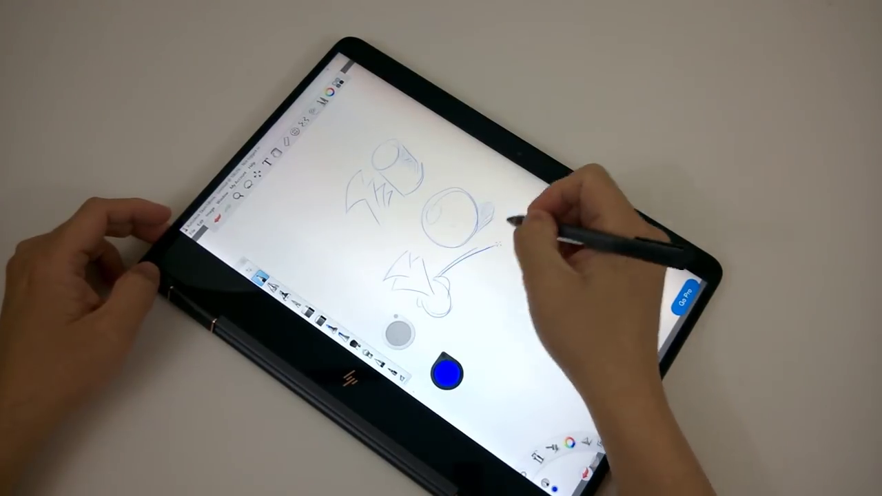
left_click_drag(496, 214, 510, 255)
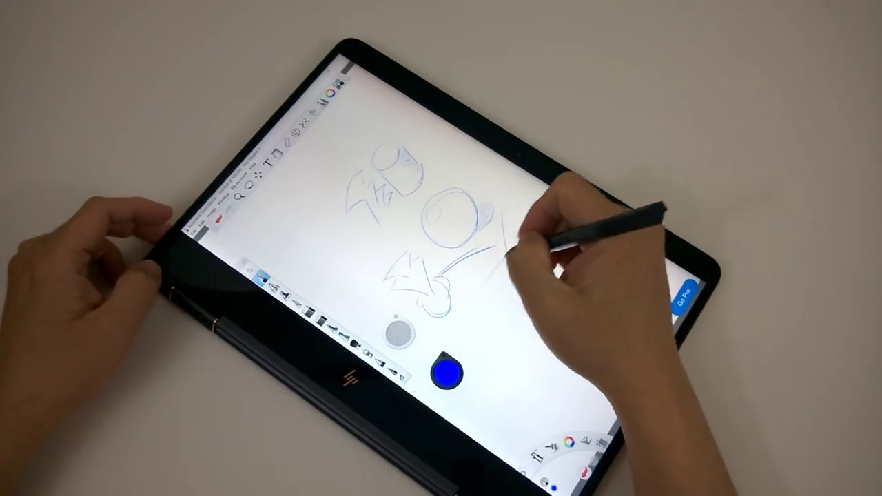
left_click_drag(483, 283, 521, 228)
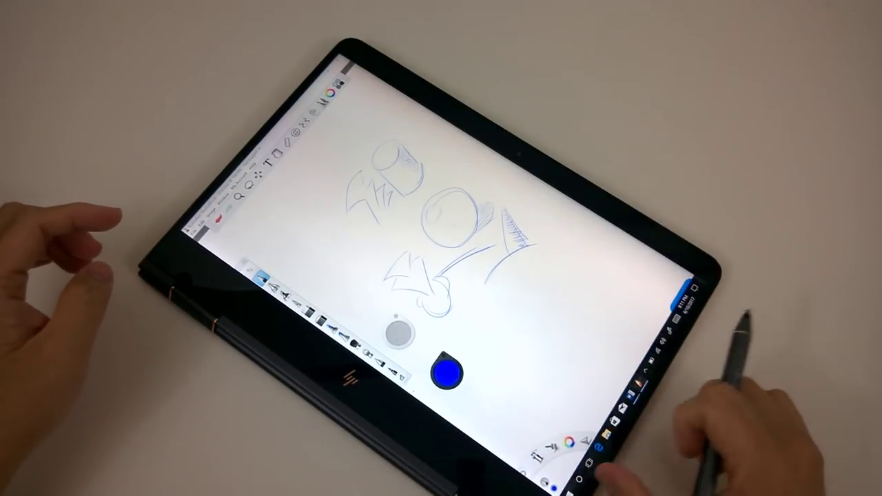
Step: Launch OneNote from the Start menu and add a new blank page shown on its own
left_click(552, 486)
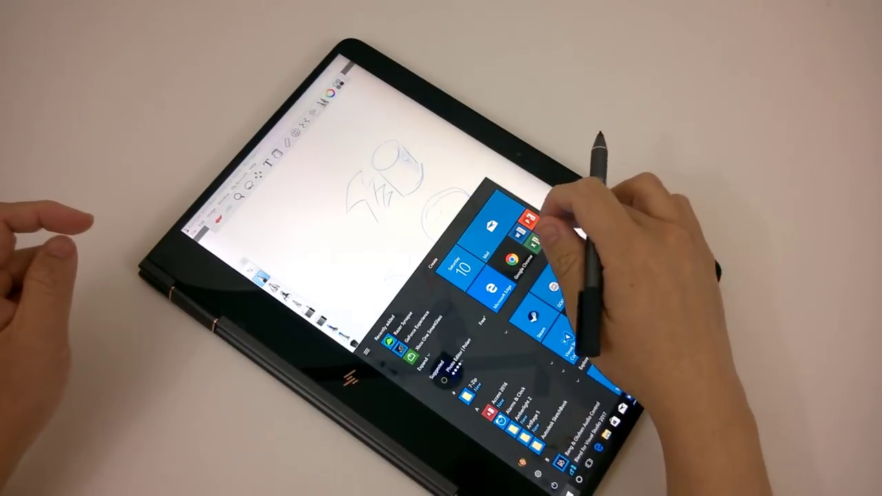
left_click(544, 215)
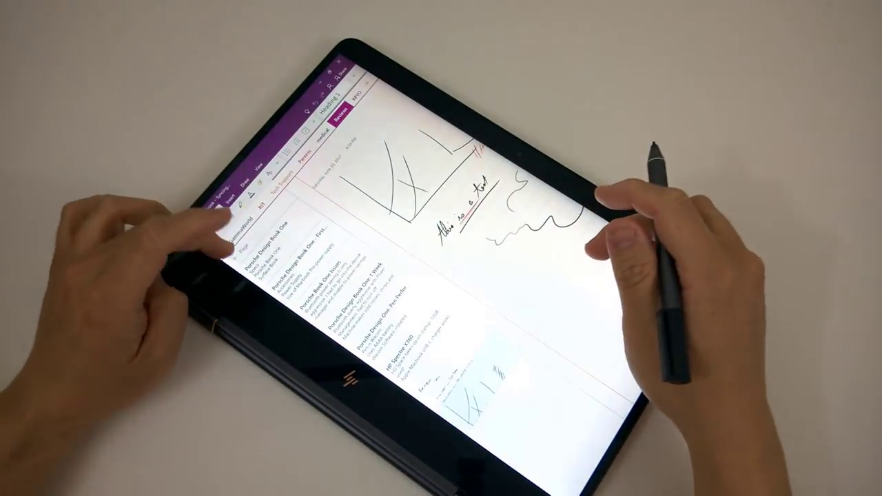
left_click(483, 414)
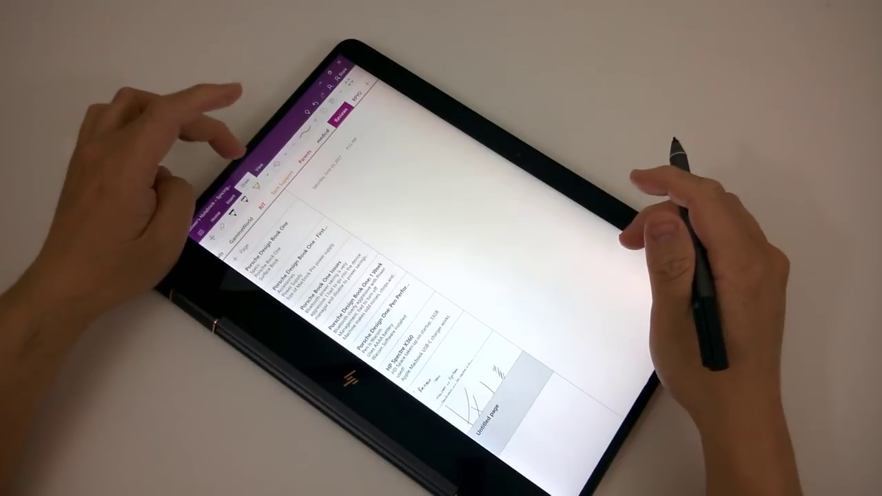
left_click(238, 150)
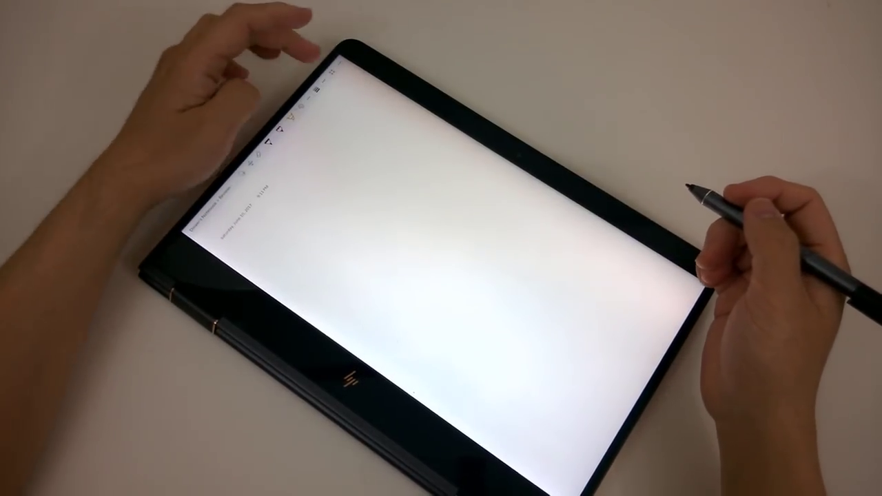
Step: Give the page rule lines from the View options and expand it to Full Page View
left_click(261, 141)
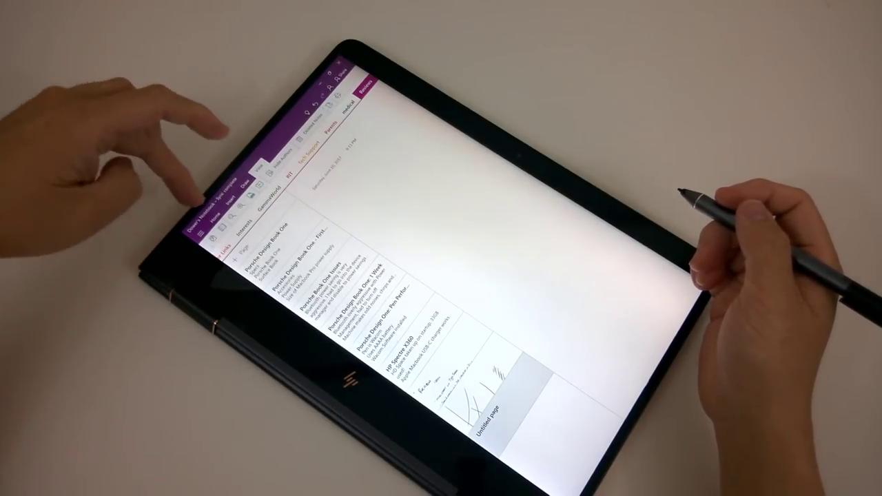
left_click(227, 217)
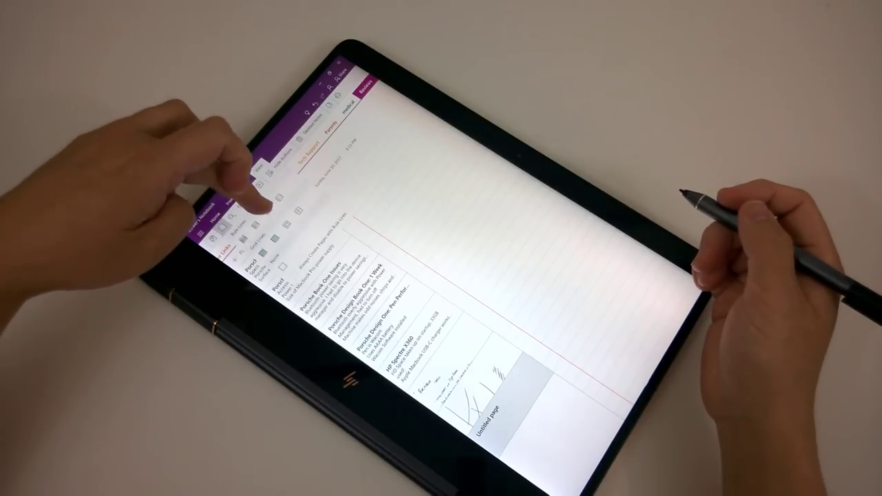
left_click(273, 207)
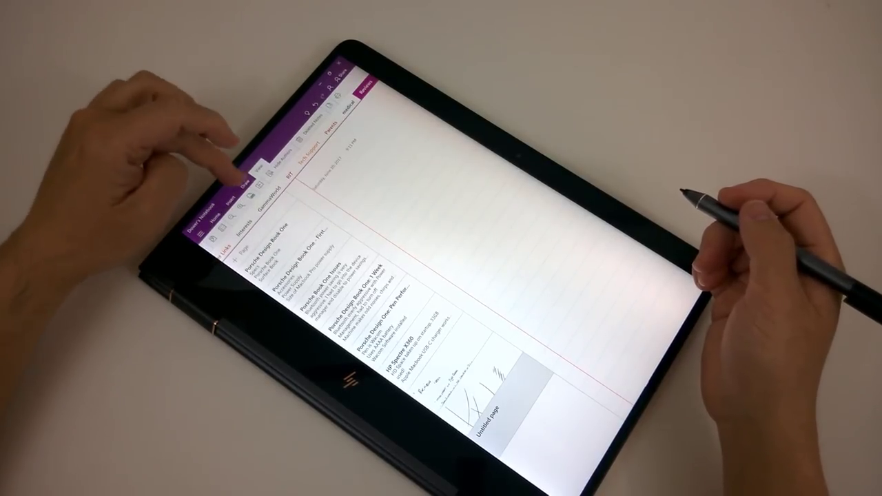
left_click(238, 180)
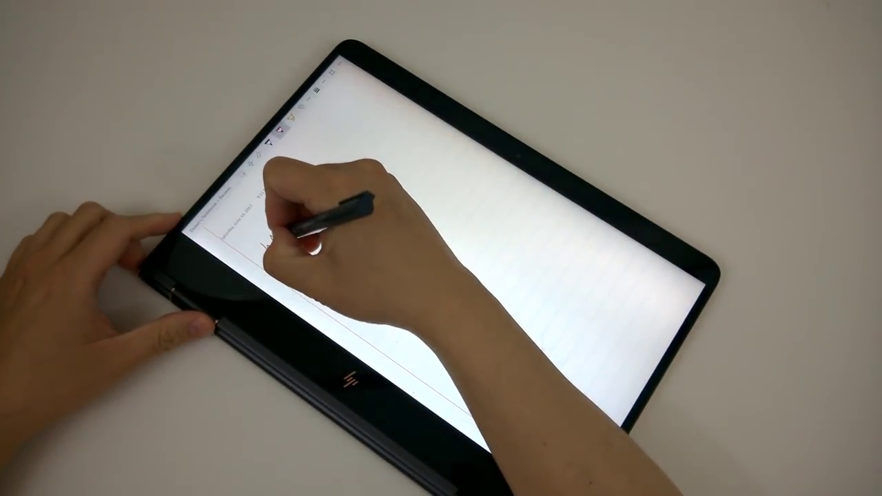
Step: Handwrite 'hello', undo it, and rewrite the red greeting line
left_click_drag(270, 242, 282, 238)
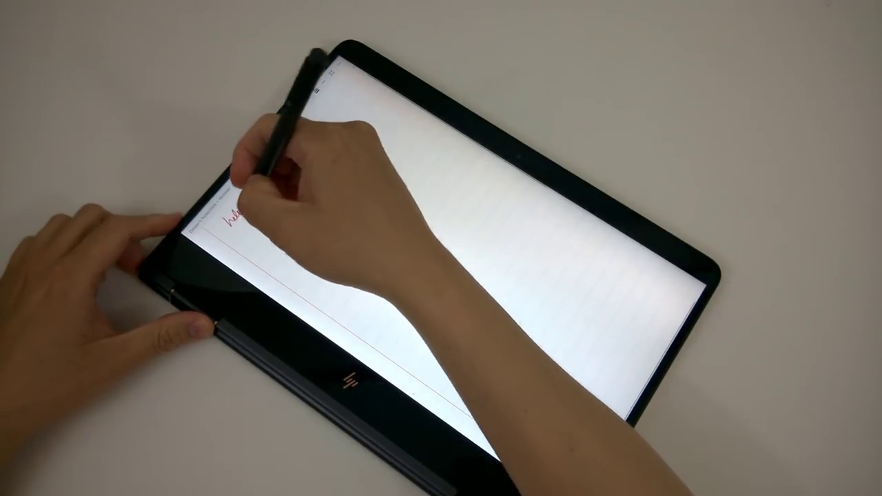
left_click(272, 142)
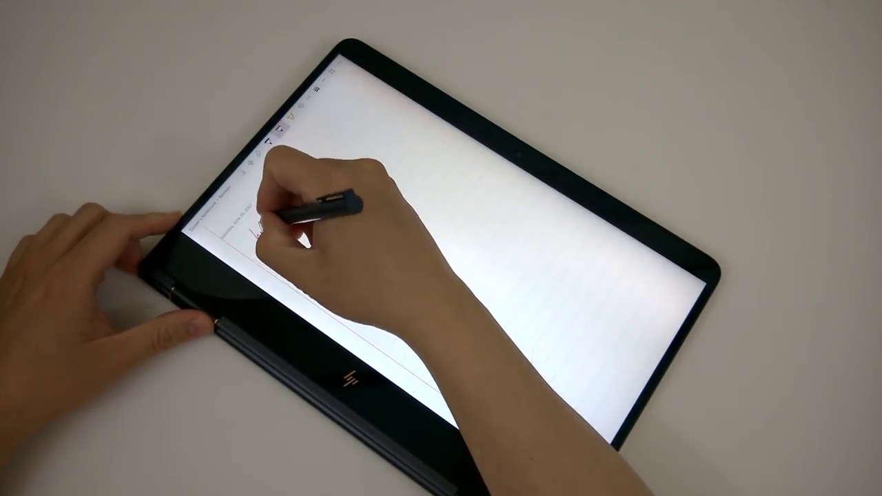
left_click_drag(273, 220, 298, 197)
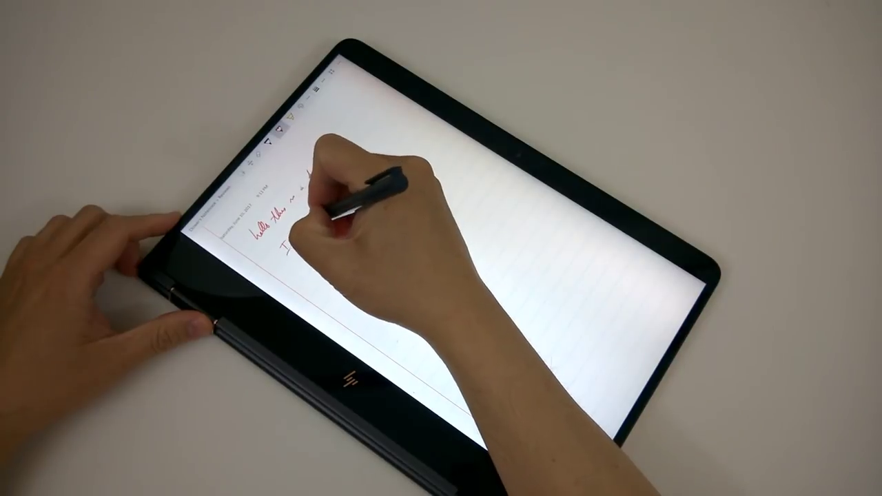
Step: Write the second line about the laptop, then erase the laptop name to redo it
left_click_drag(304, 238, 322, 224)
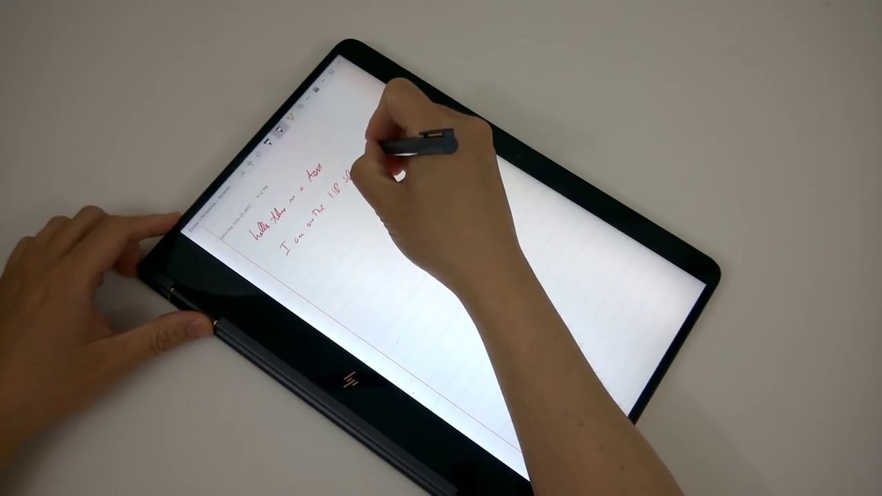
left_click_drag(357, 168, 360, 165)
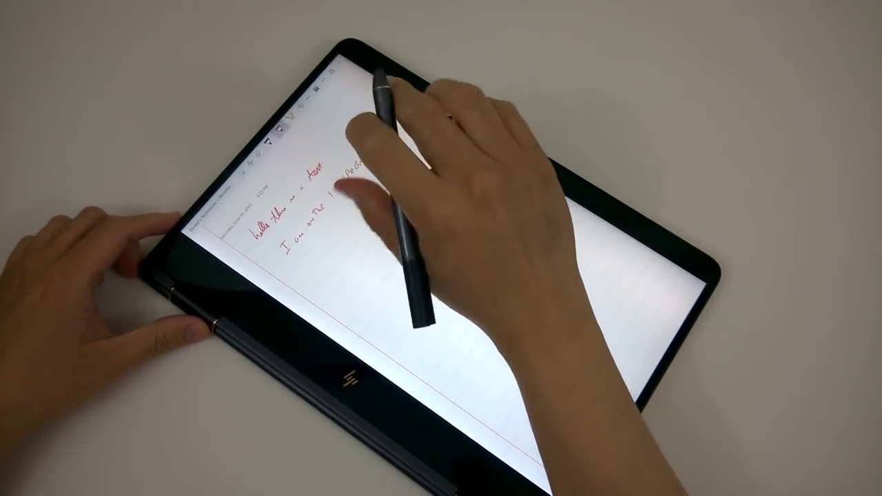
left_click_drag(365, 159, 330, 206)
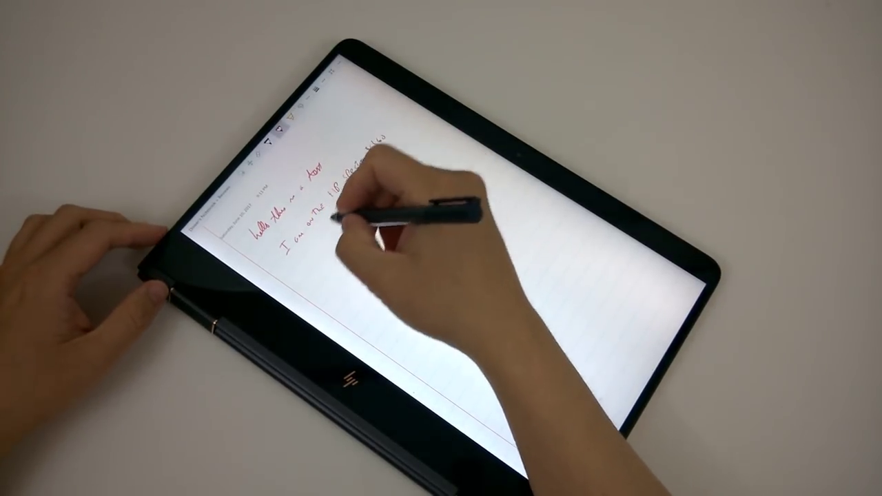
Step: Sketch a red cylinder, an angular V-shape beside it and a short stroke below
mouse_move(331, 228)
left_mouse_down()
mouse_move(324, 248)
mouse_move(344, 276)
left_mouse_up()
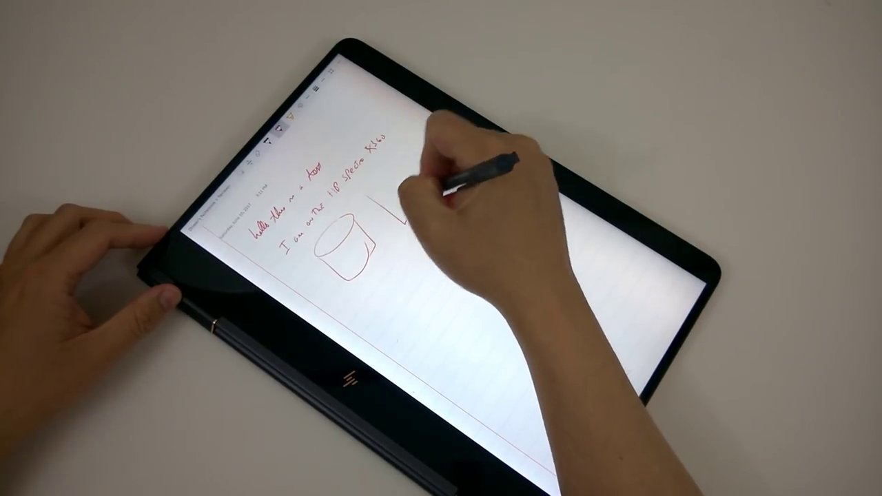
mouse_move(399, 148)
left_mouse_down()
mouse_move(406, 220)
mouse_move(420, 179)
left_mouse_up()
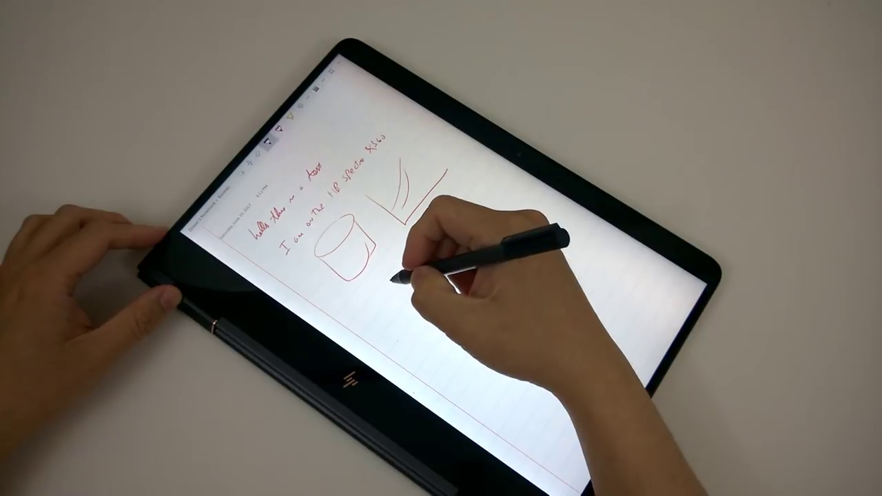
left_click_drag(393, 280, 399, 300)
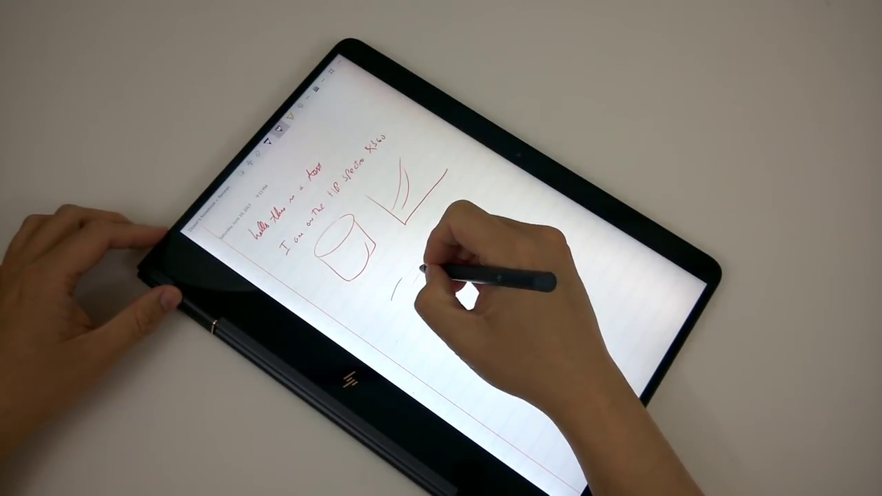
Step: Draw a wavy looping shape right of the cylinder with a small added curve
left_click_drag(447, 220, 429, 265)
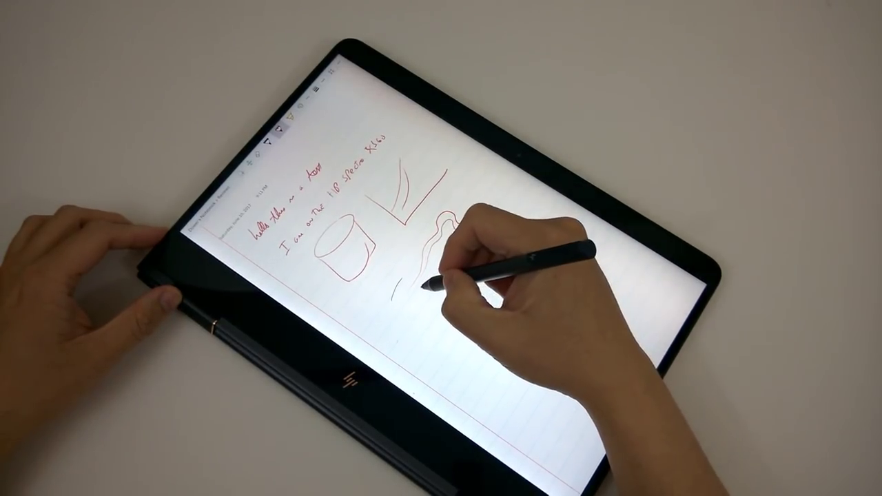
left_click_drag(463, 248, 470, 272)
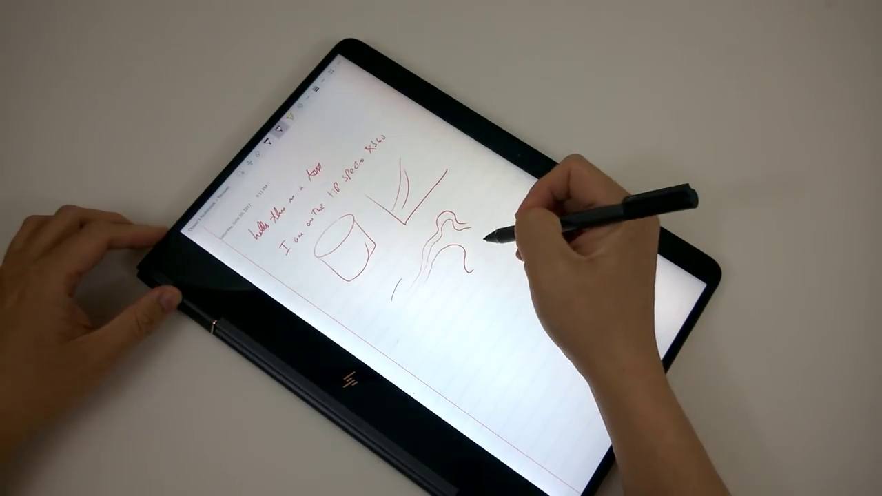